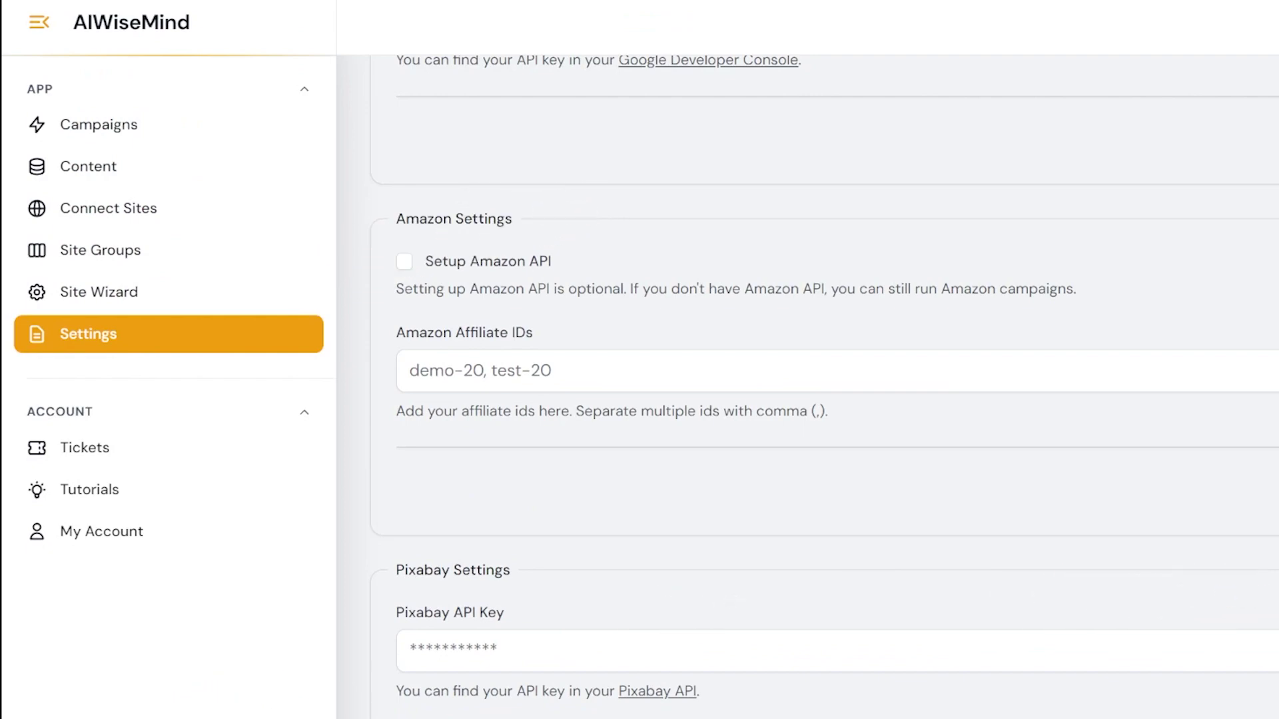
scroll(825, 376, "down", 1)
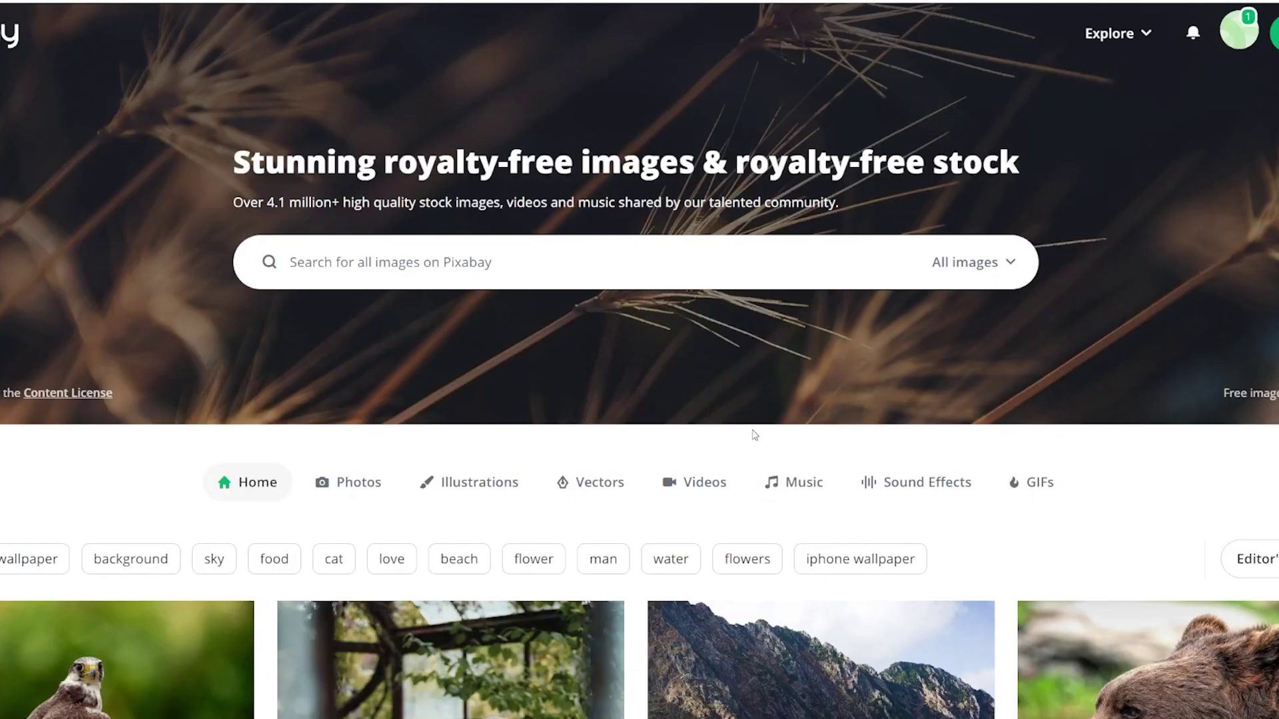
Highlight the homepage headline about royalty-free images, then clear the selection.
left_click_drag(227, 170, 1031, 178)
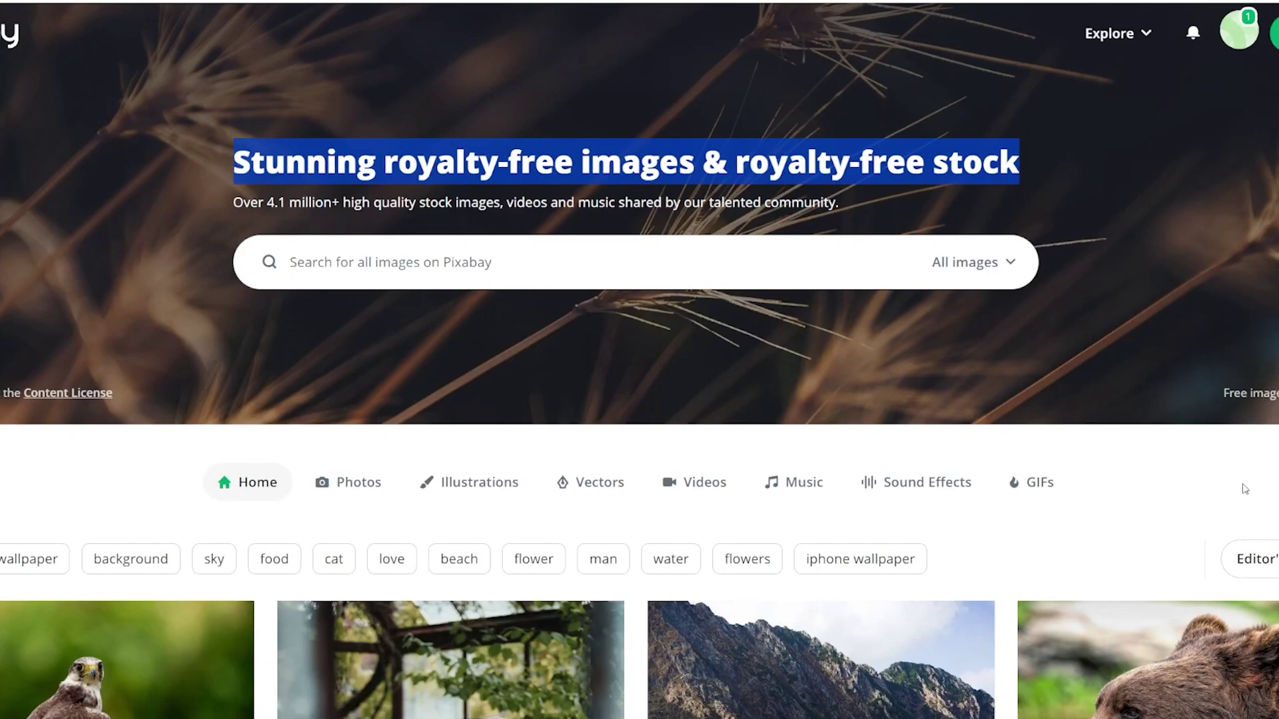
left_click(912, 390)
scroll(913, 390, "down", 5)
scroll(912, 389, "down", 4)
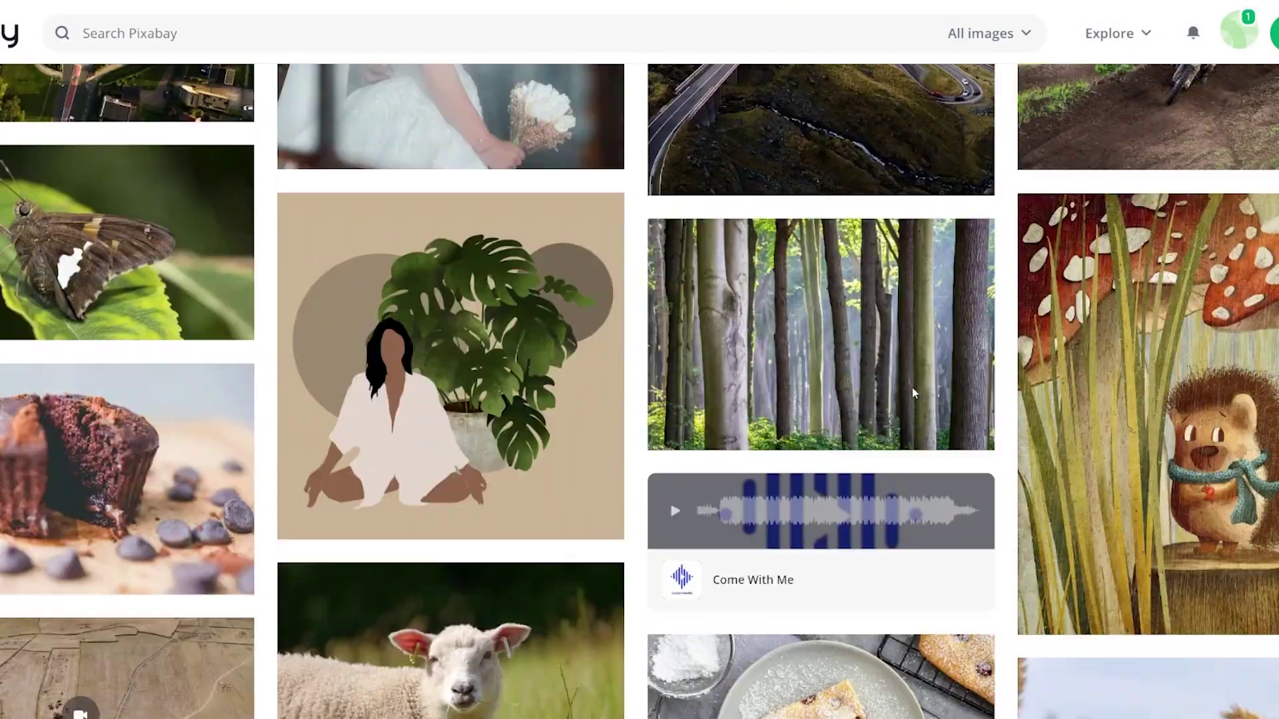
scroll(912, 395, "down", 2)
scroll(912, 395, "down", 3)
scroll(912, 395, "down", 2)
scroll(912, 395, "down", 2)
scroll(913, 394, "down", 3)
scroll(912, 394, "down", 4)
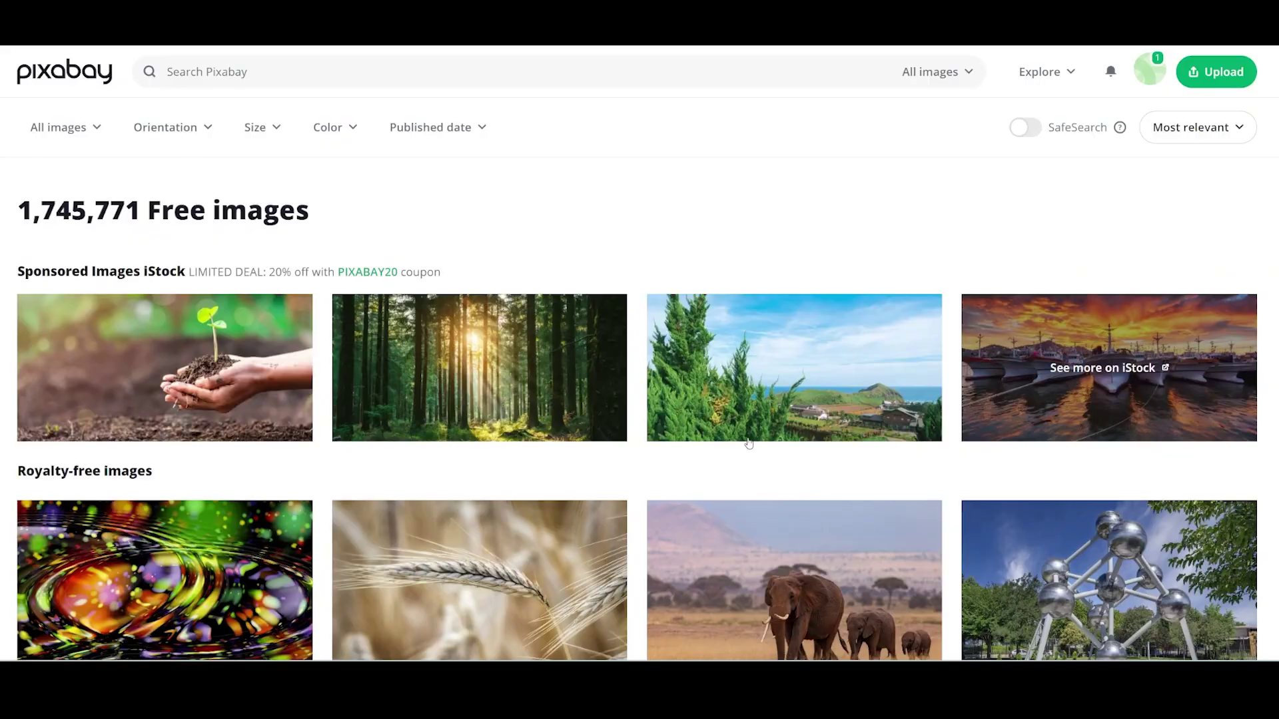
scroll(640, 380, "down", 2)
scroll(640, 380, "down", 3)
scroll(640, 380, "down", 3)
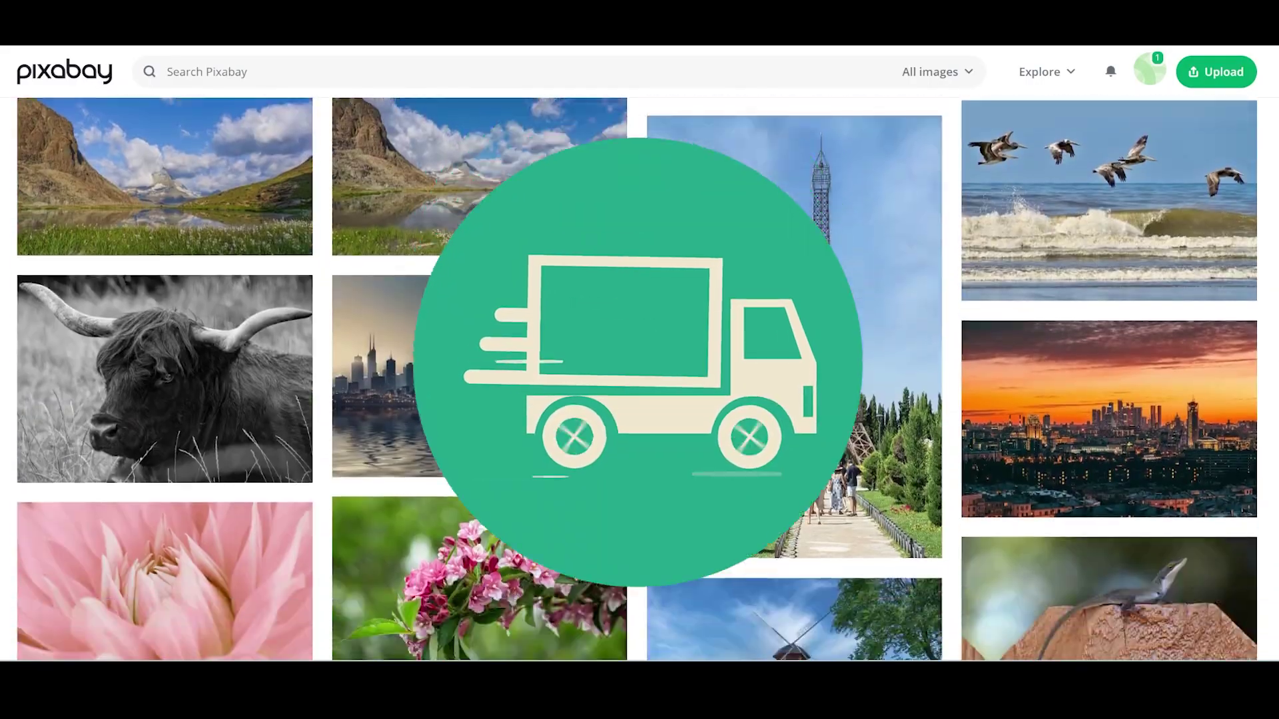
scroll(640, 380, "down", 2)
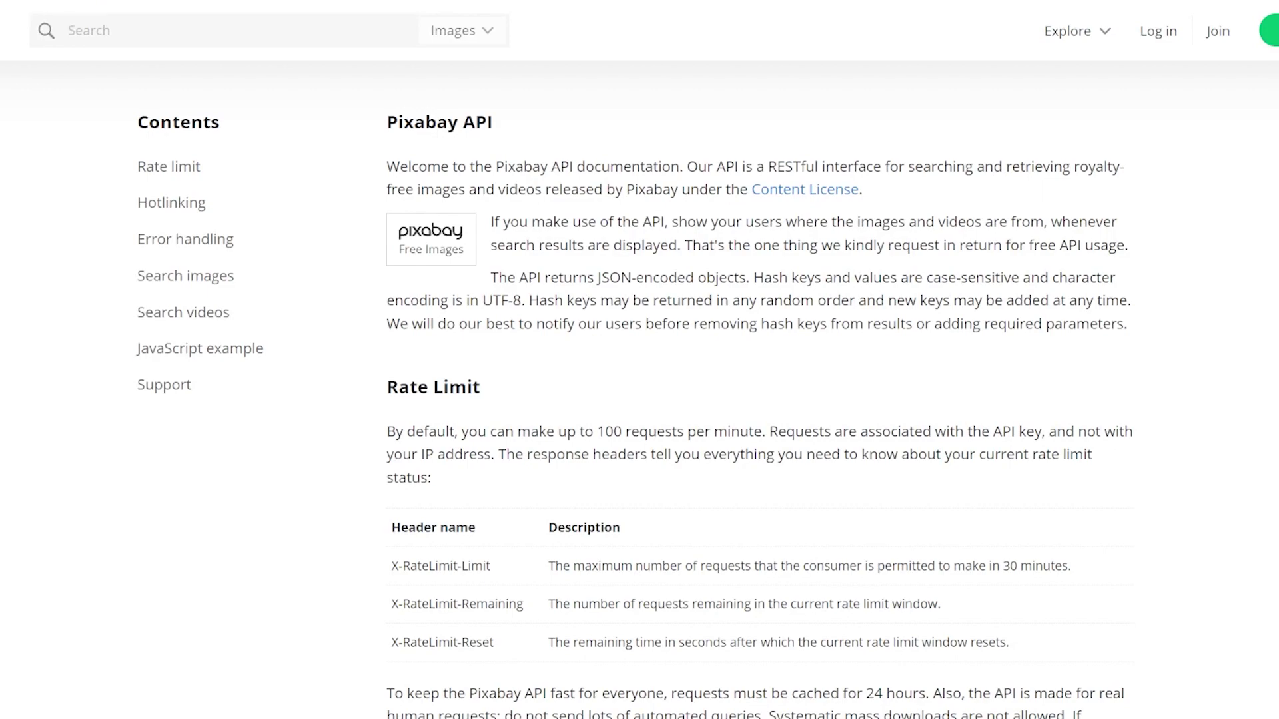
scroll(639, 359, "down", 3)
scroll(639, 360, "down", 2)
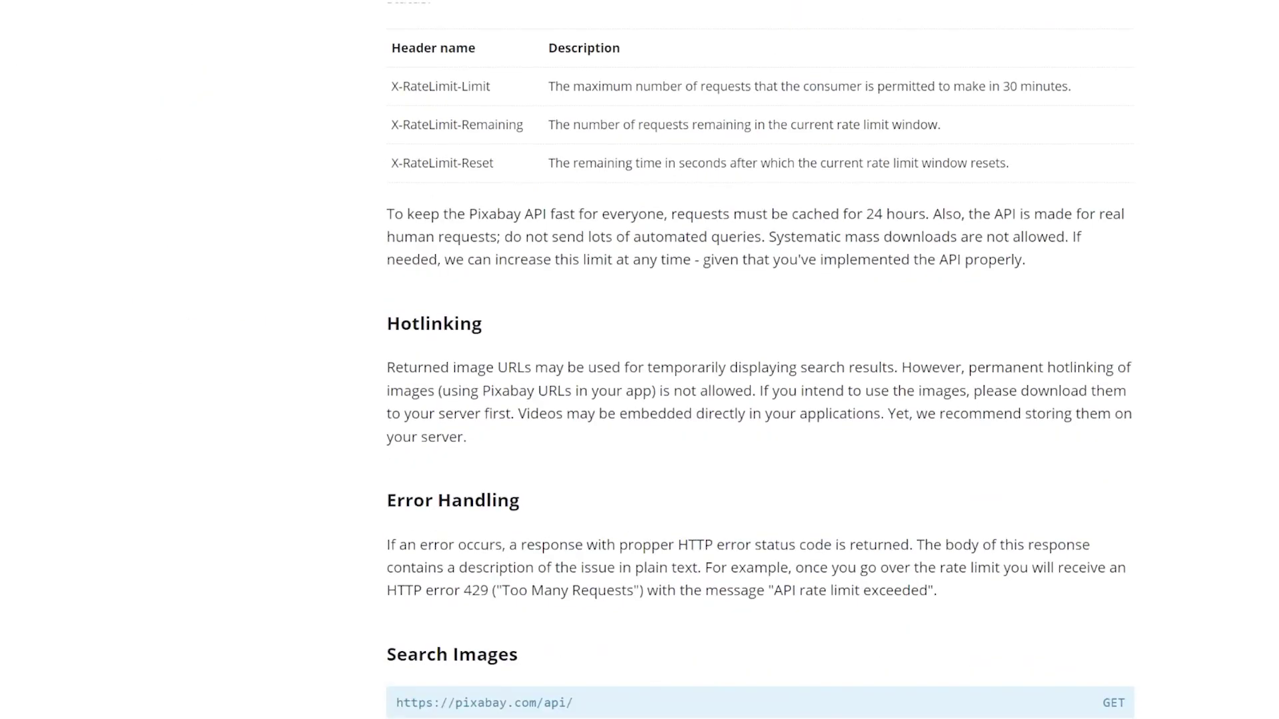
scroll(759, 360, "down", 2)
scroll(759, 360, "down", 2)
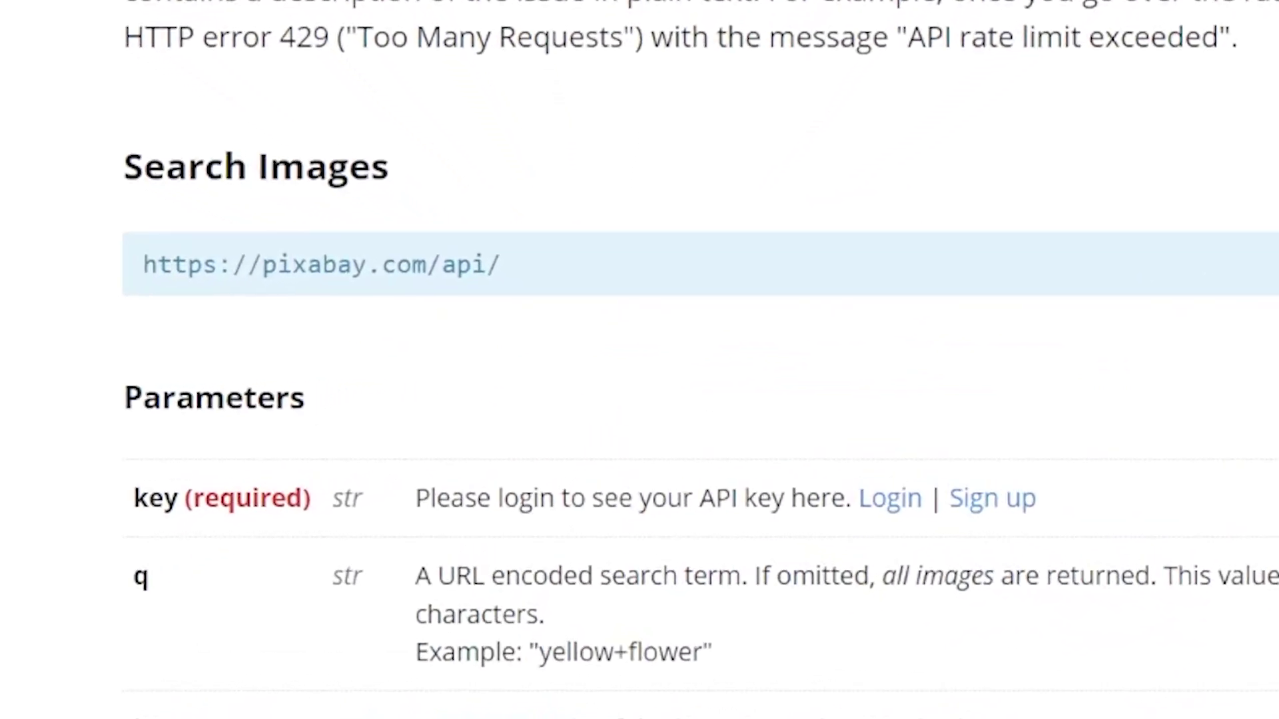
scroll(639, 361, "down", 3)
scroll(639, 360, "down", 1)
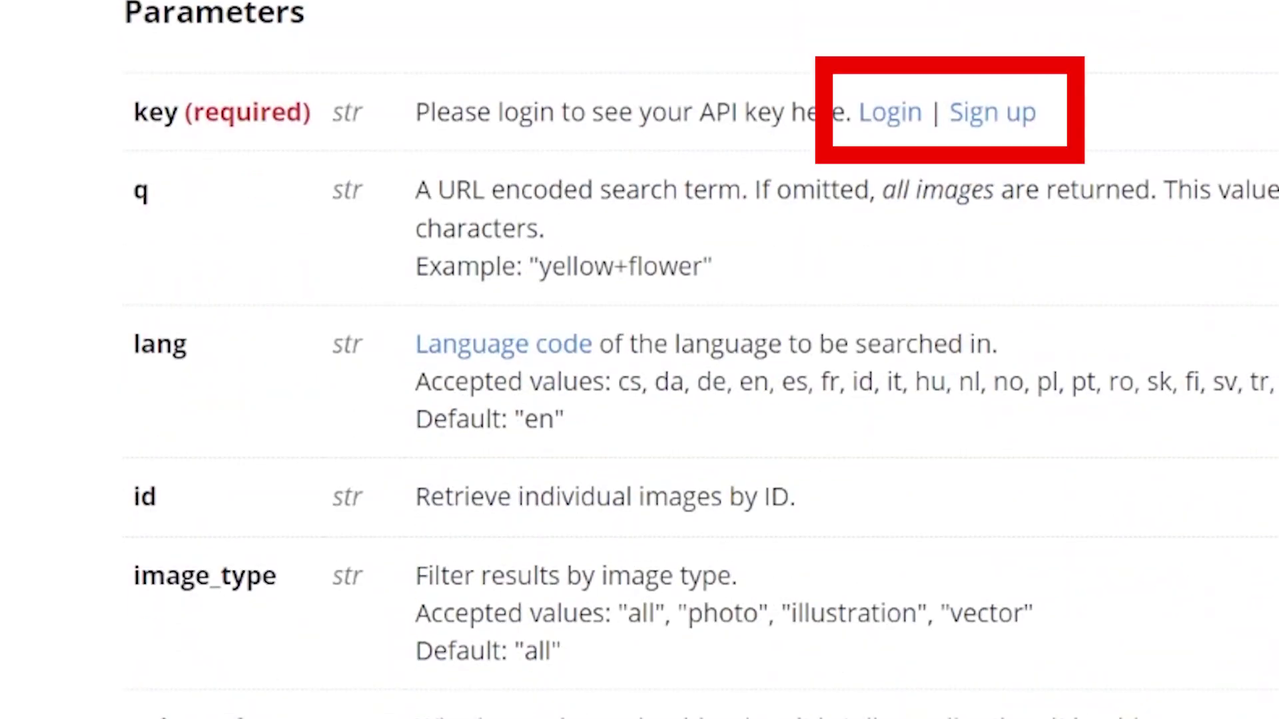
Sign in to Pixabay with a Google account chosen from the account list.
left_click(762, 242)
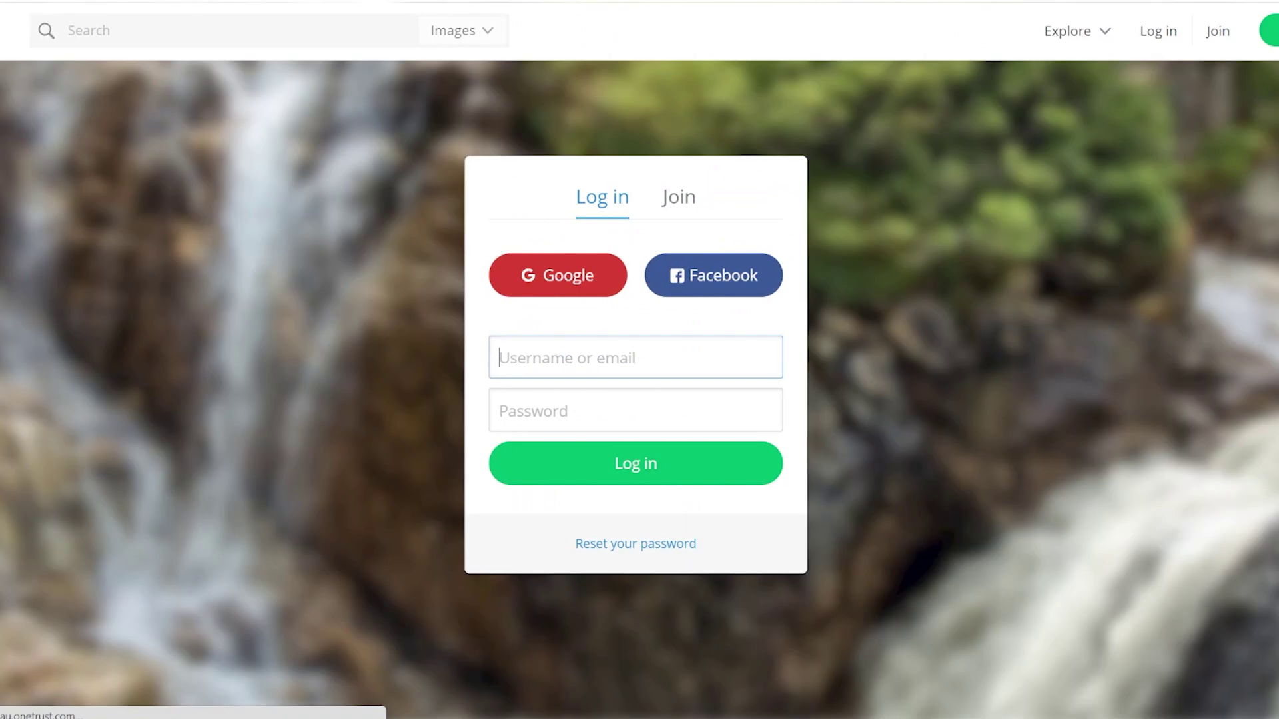
left_click(558, 275)
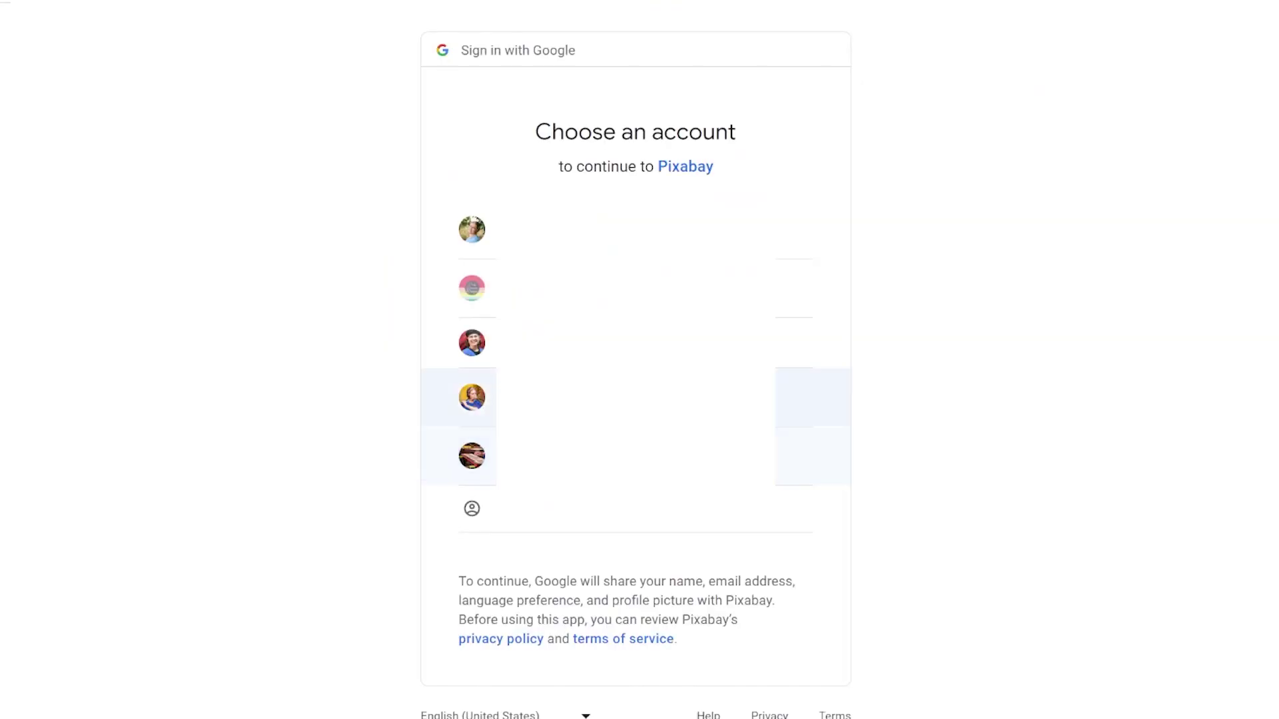
left_click(809, 397)
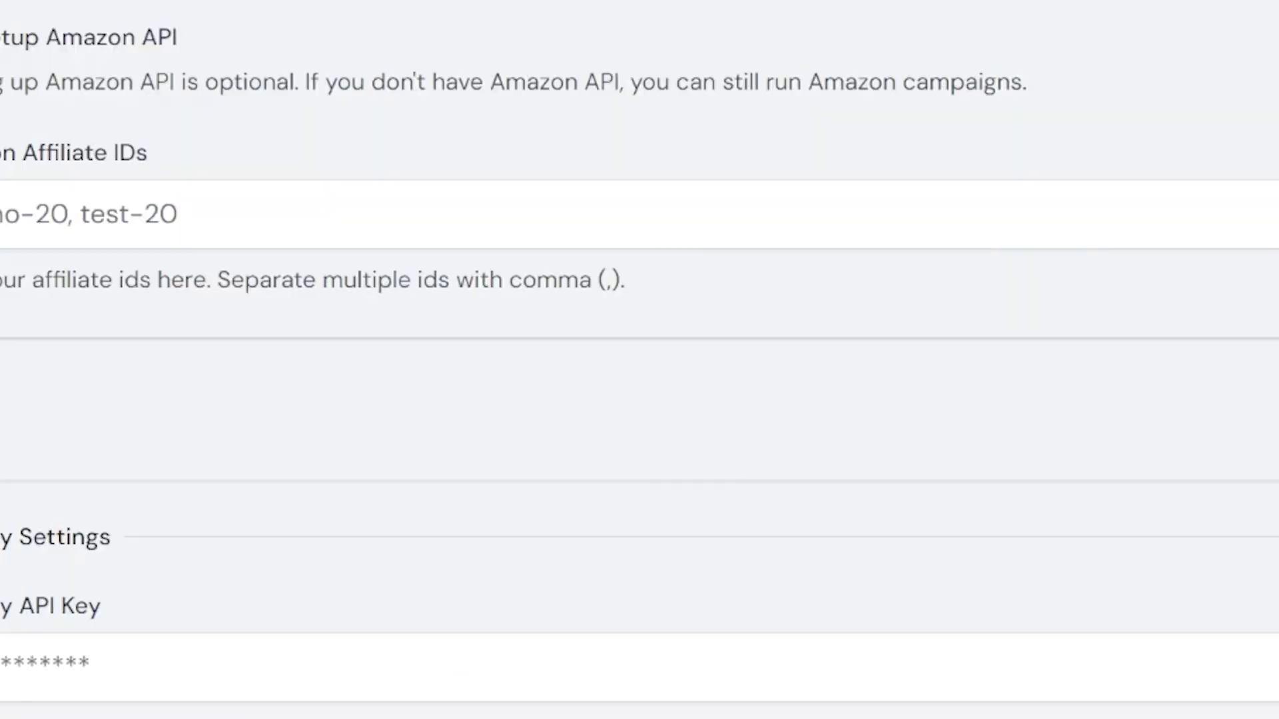
Paste the copied key into AIWiseMind's Pixabay API Key field.
key("ctrl+v")
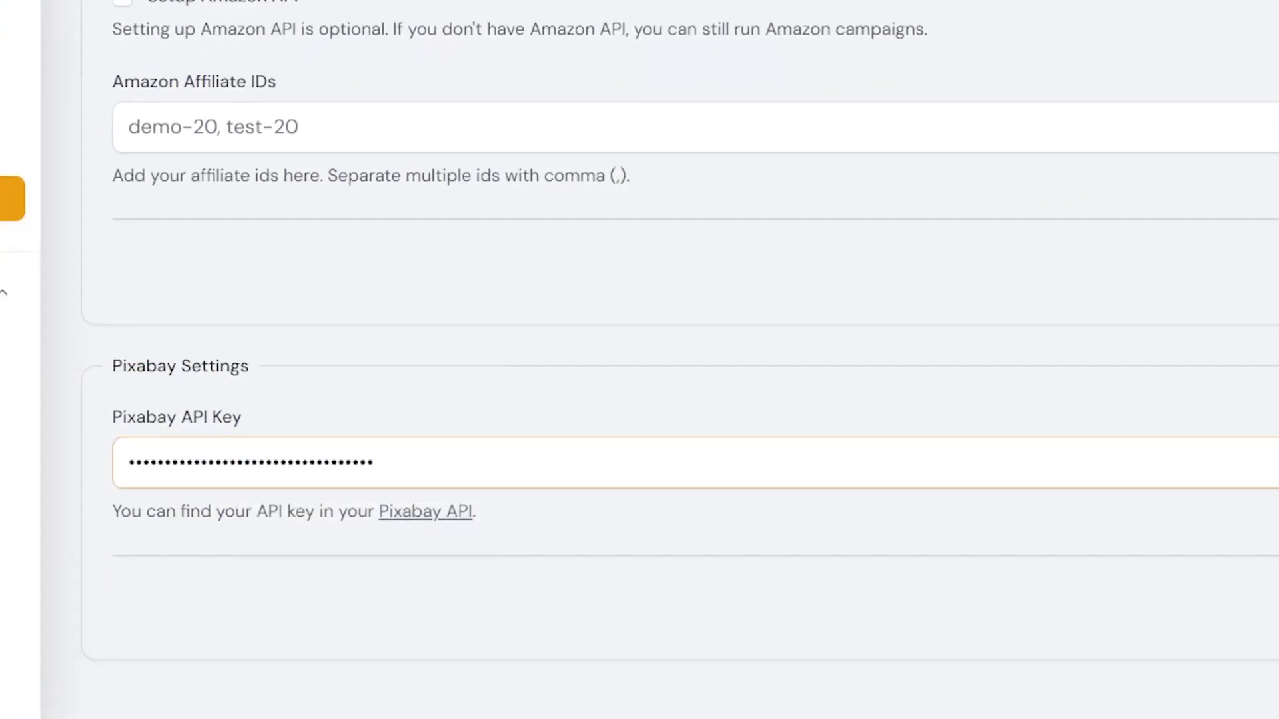